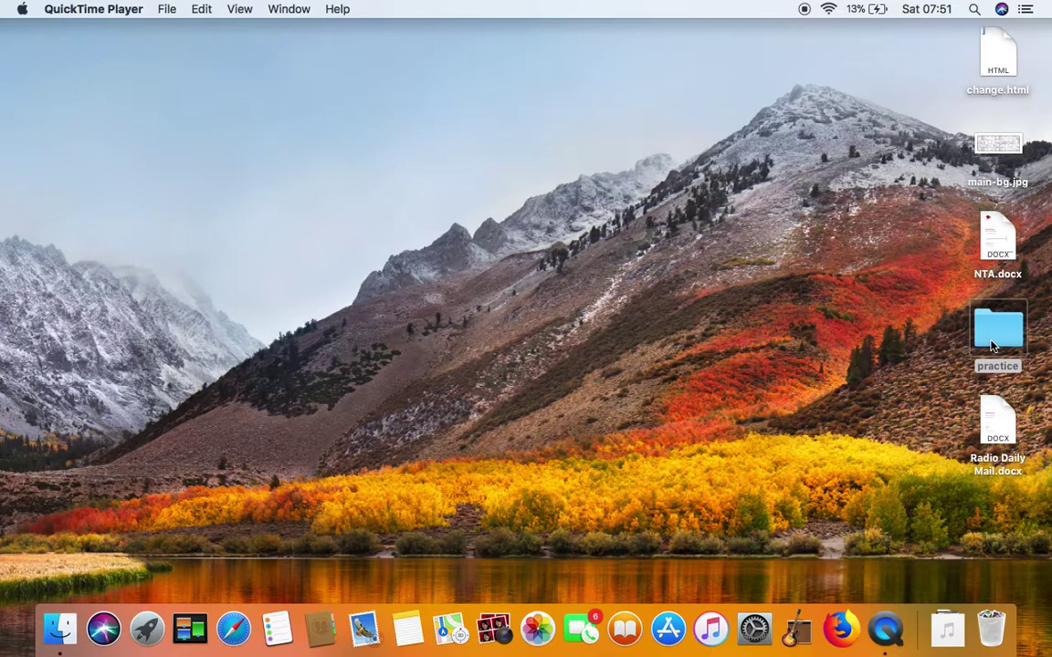
Open the practice folder on the desktop and go down through folder2 and folder3 into folder4.
double_click(992, 345)
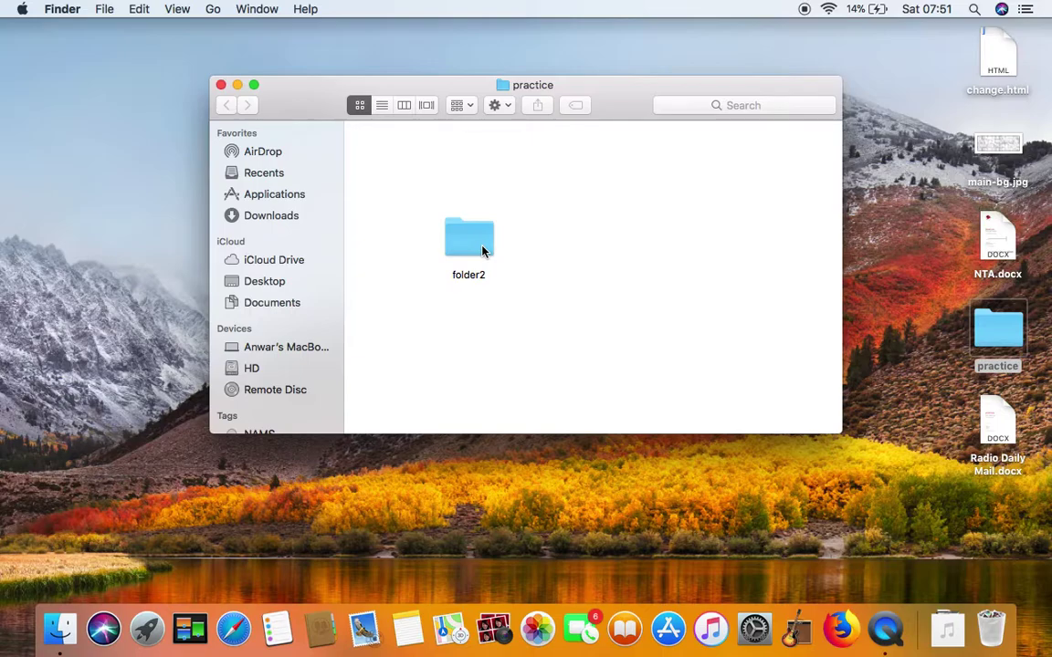
double_click(482, 252)
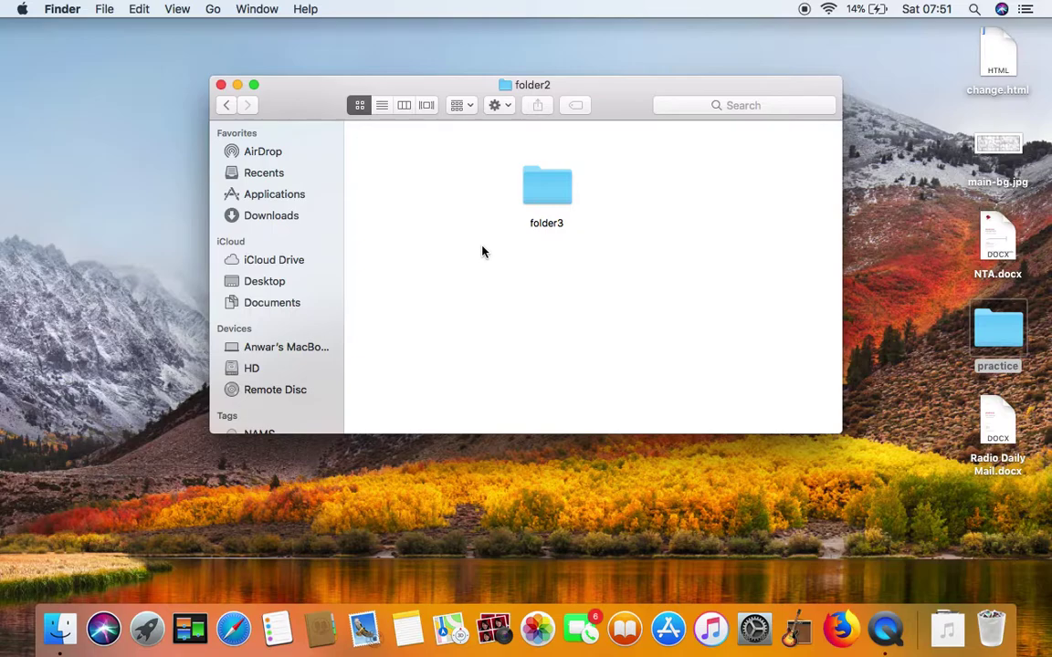
click(529, 189)
double_click(527, 197)
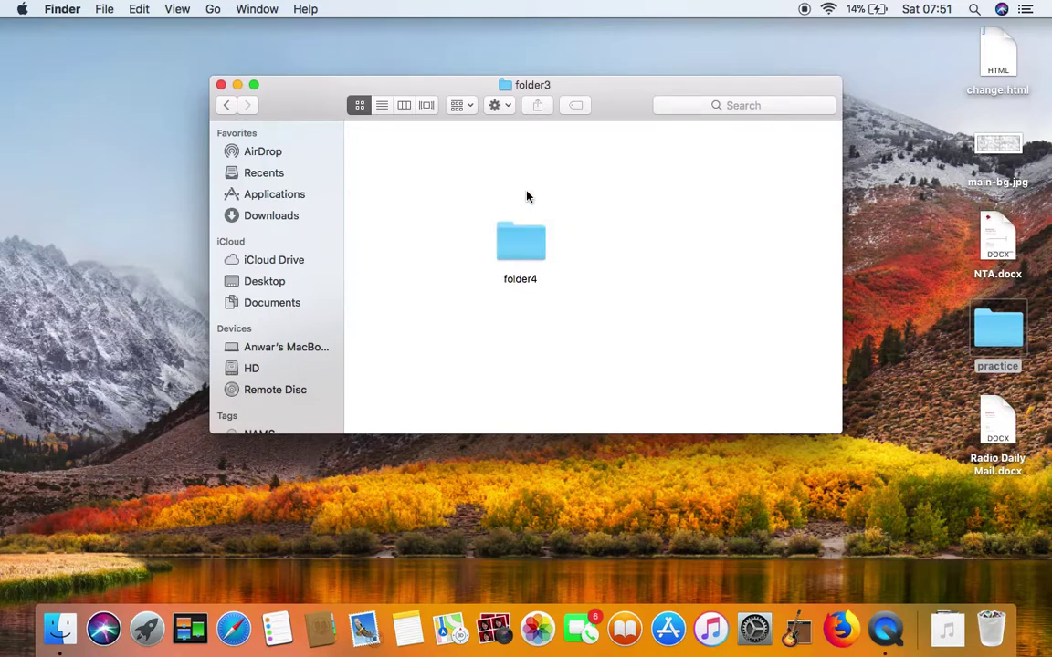
double_click(527, 264)
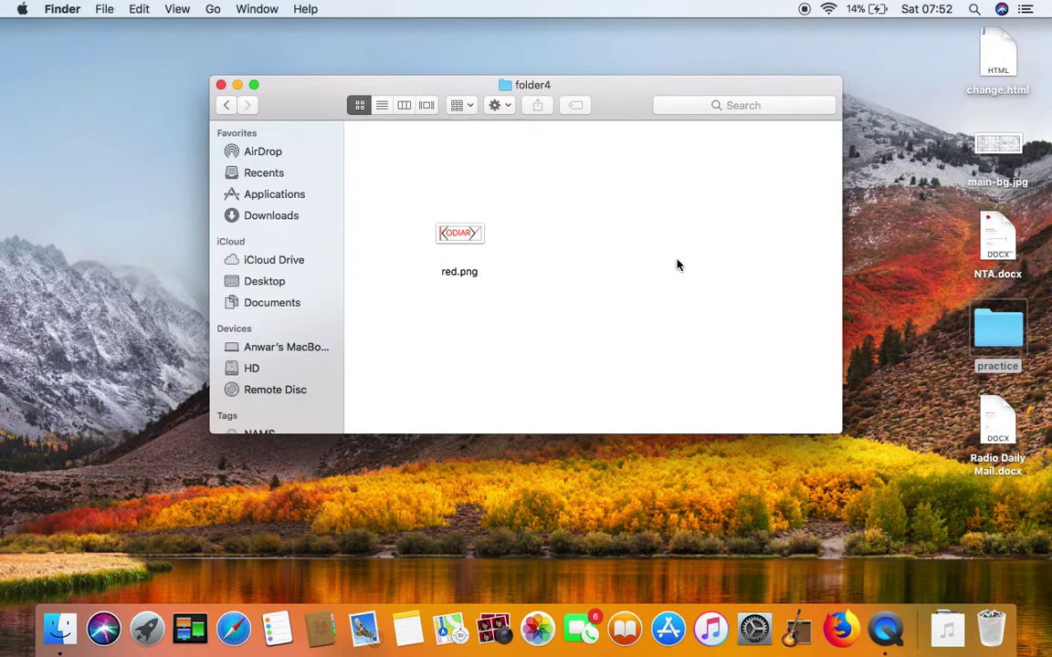
Show the file information of red.png beside the folder window and highlight its full location path.
click(463, 239)
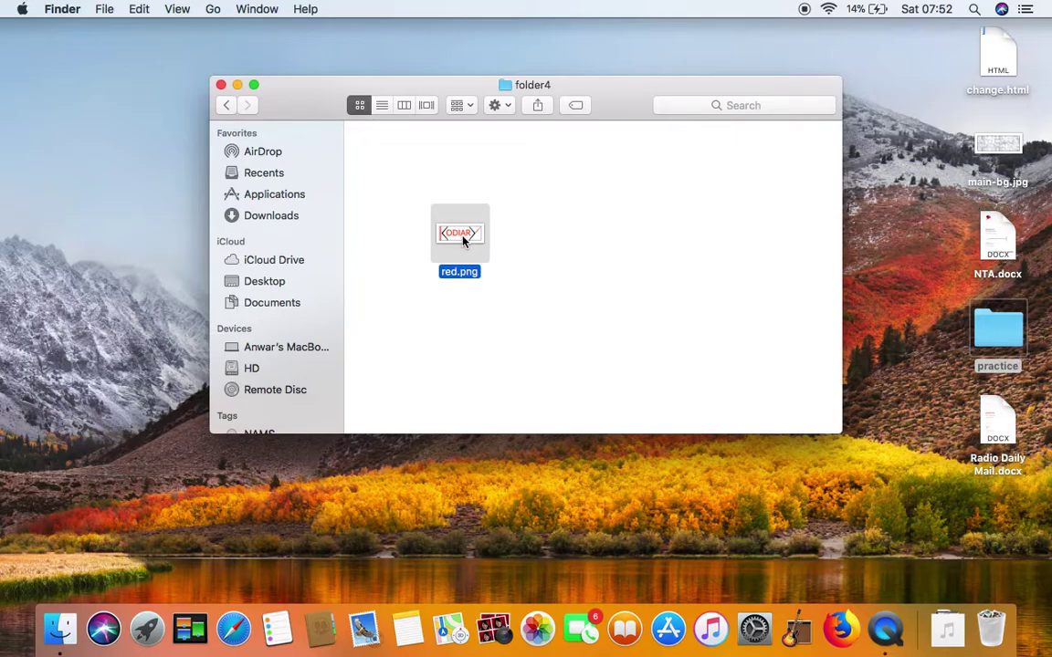
right_click(463, 239)
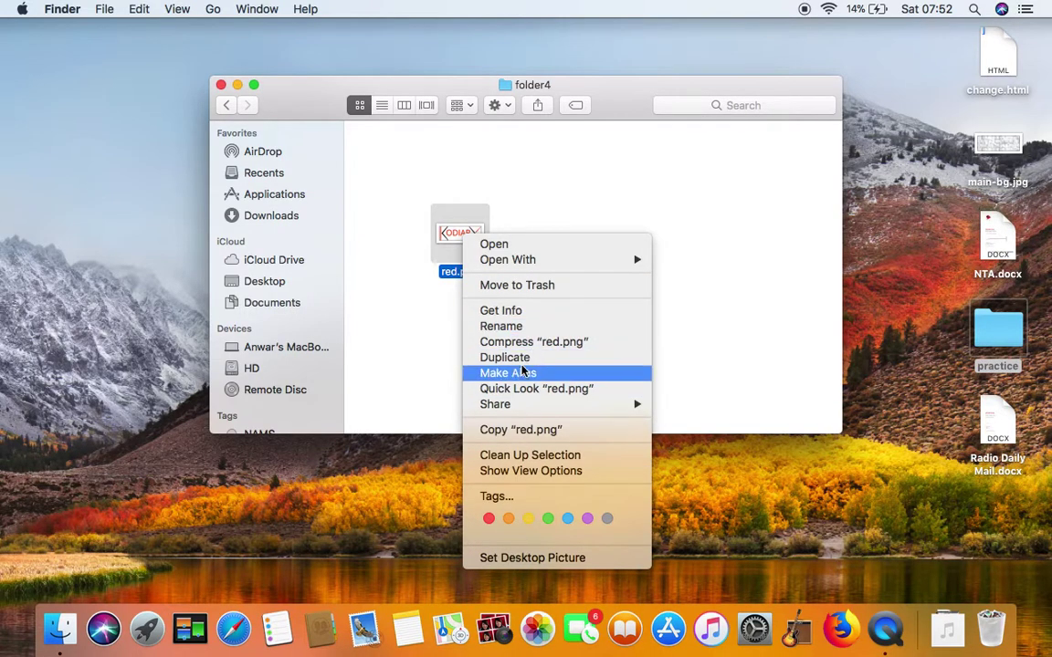
click(516, 311)
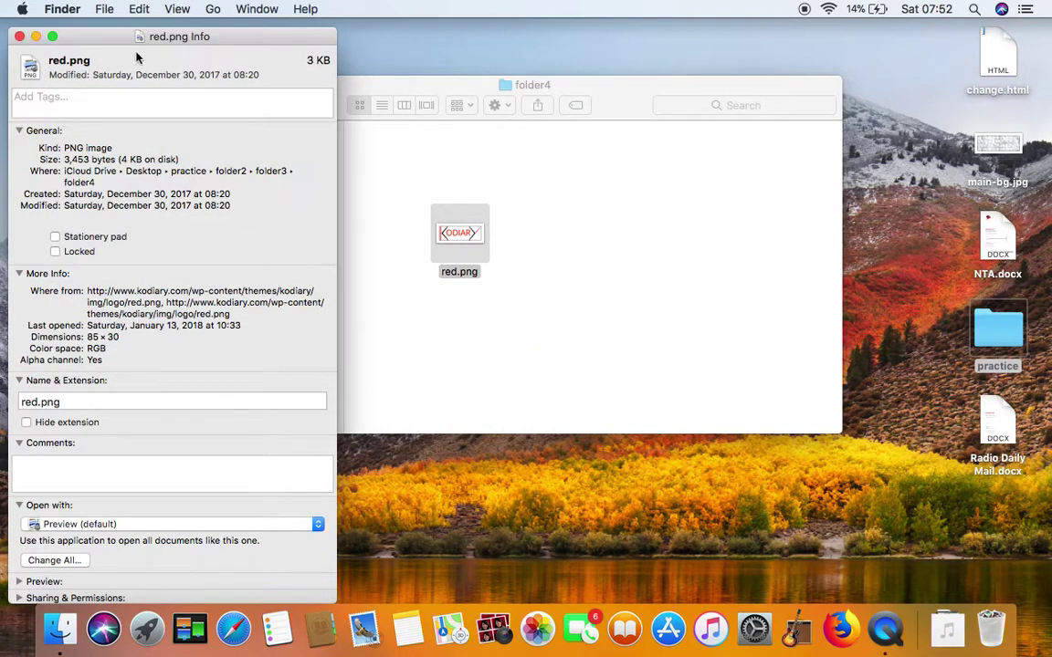
drag(115, 43, 408, 29)
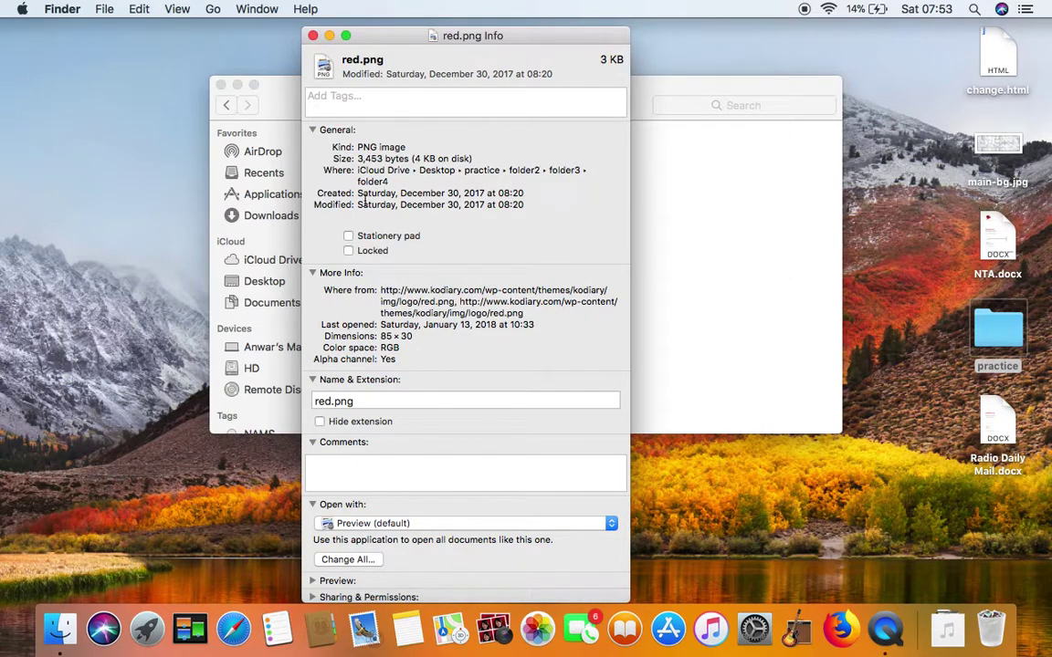
drag(485, 42, 829, 80)
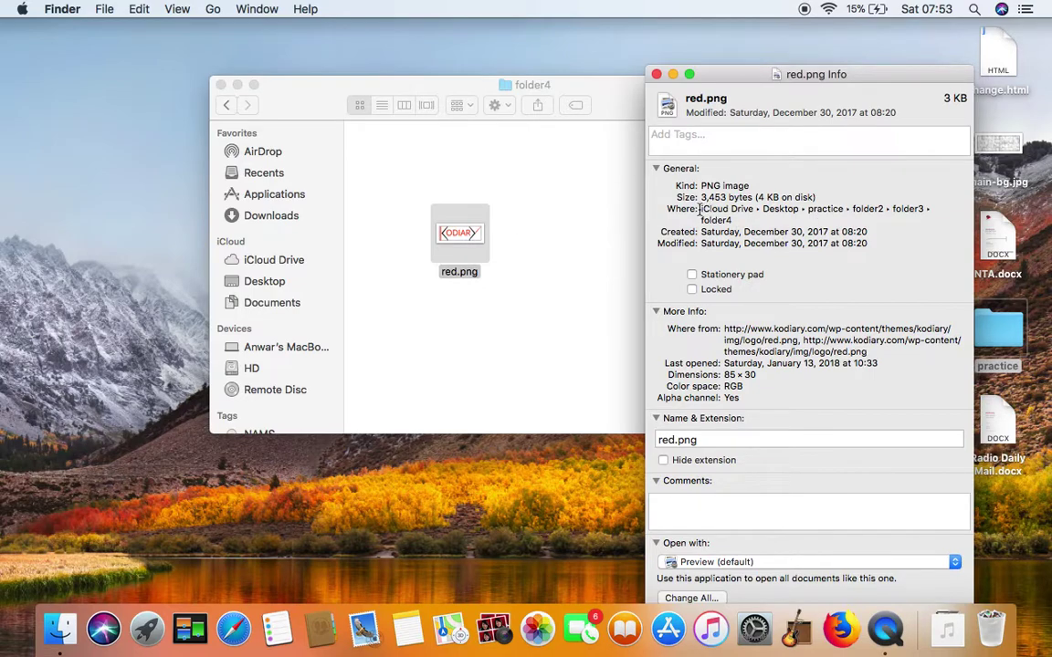
drag(701, 210, 735, 220)
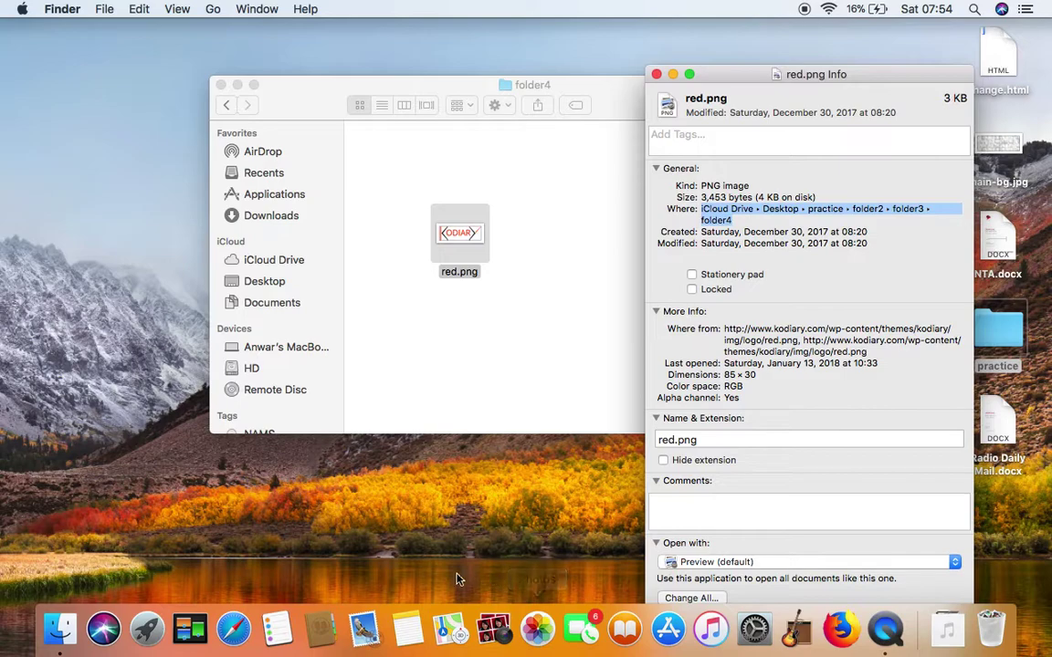
Switch to Notes and create a new note reading "> Absolute path => The path that starts from root location".
click(406, 639)
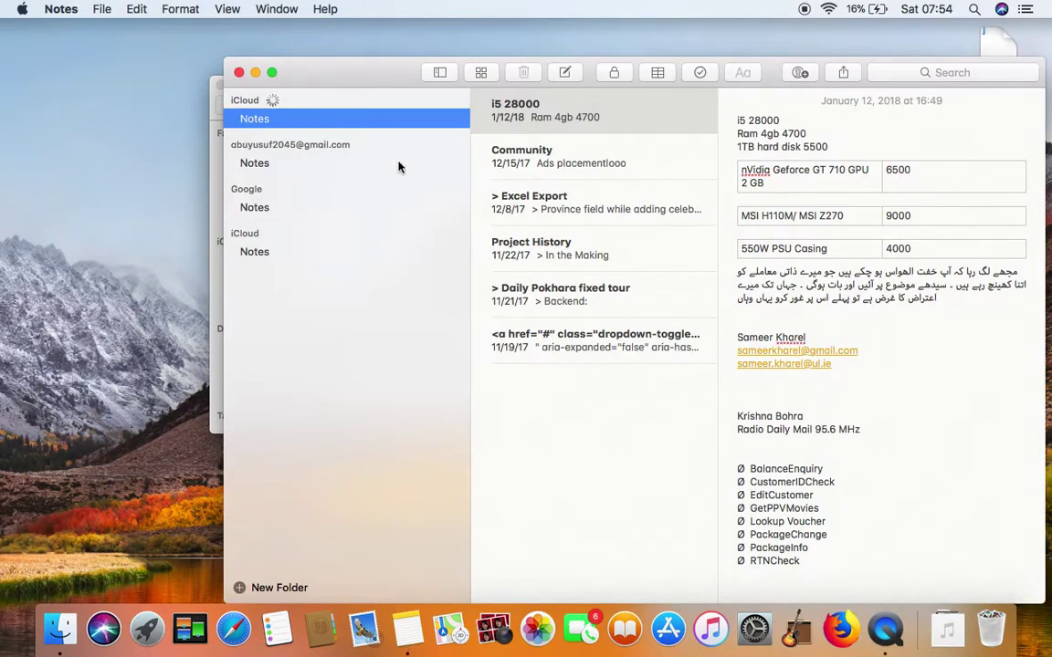
click(565, 72)
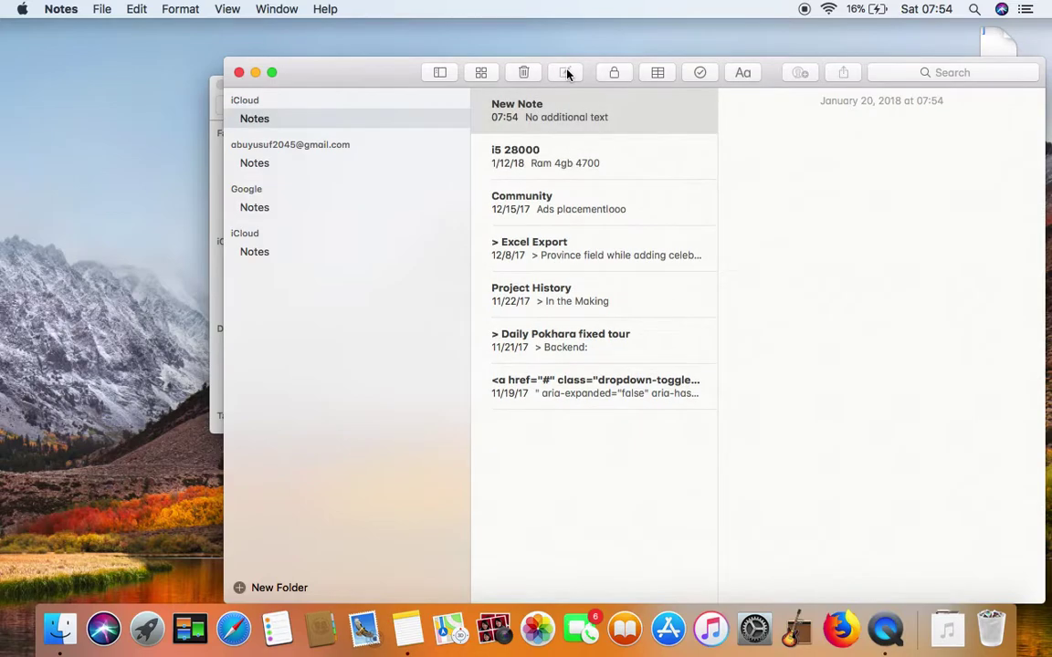
text(>)
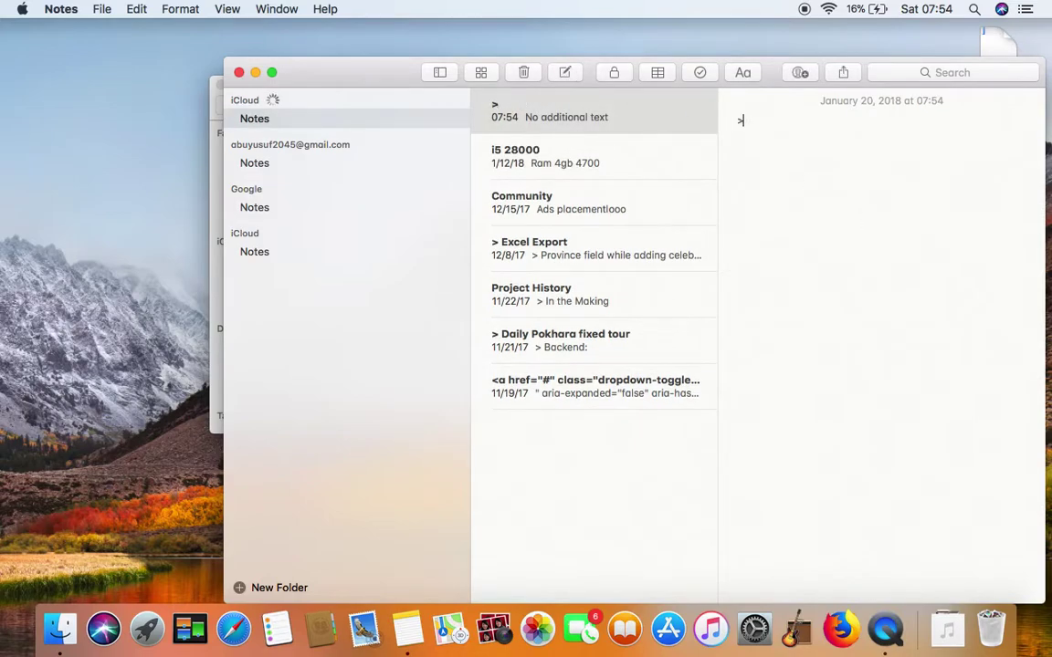
text( Absolute p)
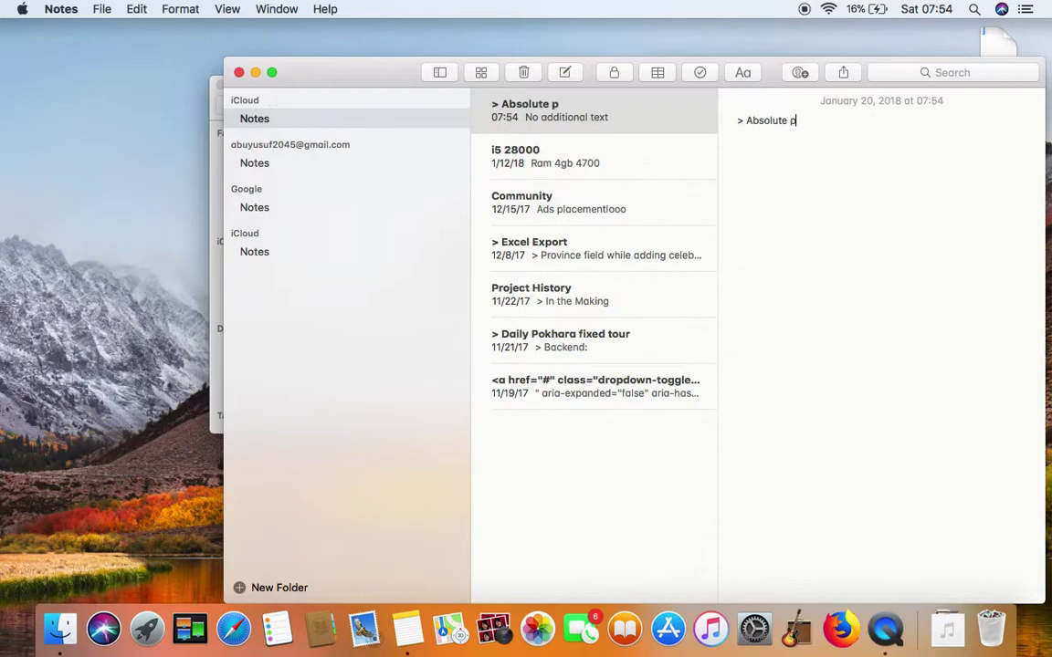
text(ath => The path)
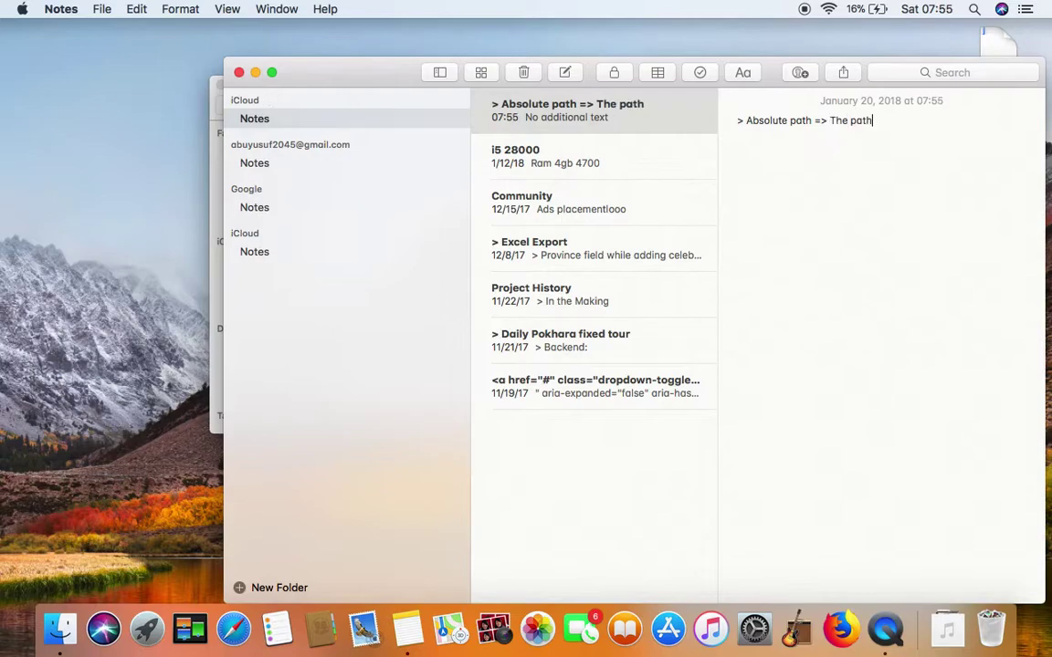
text( that starts from to)
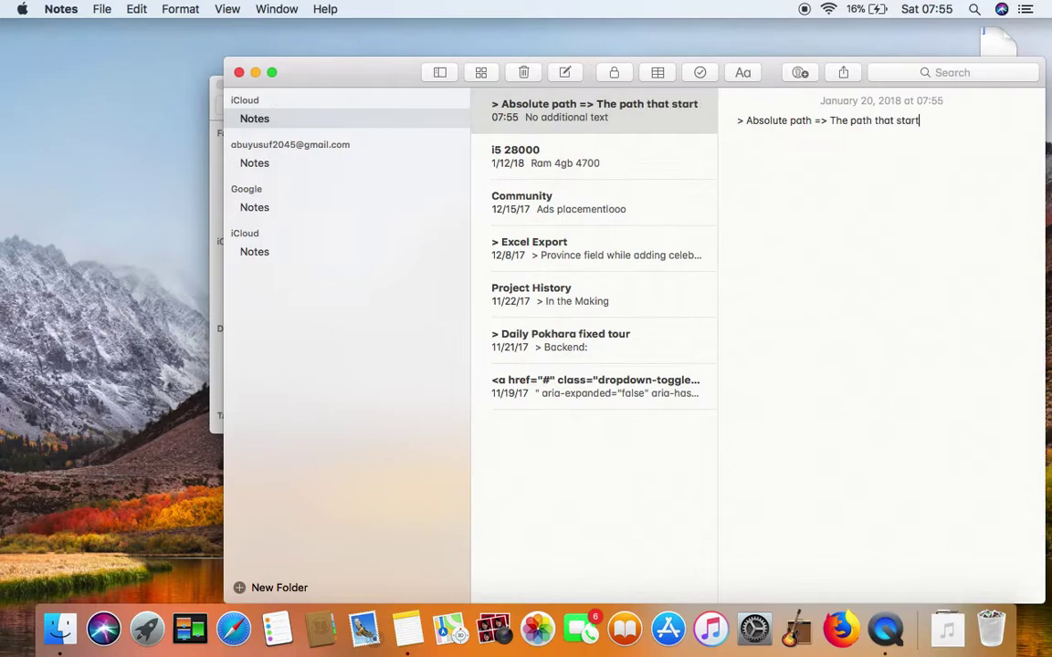
key(BackSpace)
key(BackSpace)
text(root loco)
key(BackSpace)
text(ation)
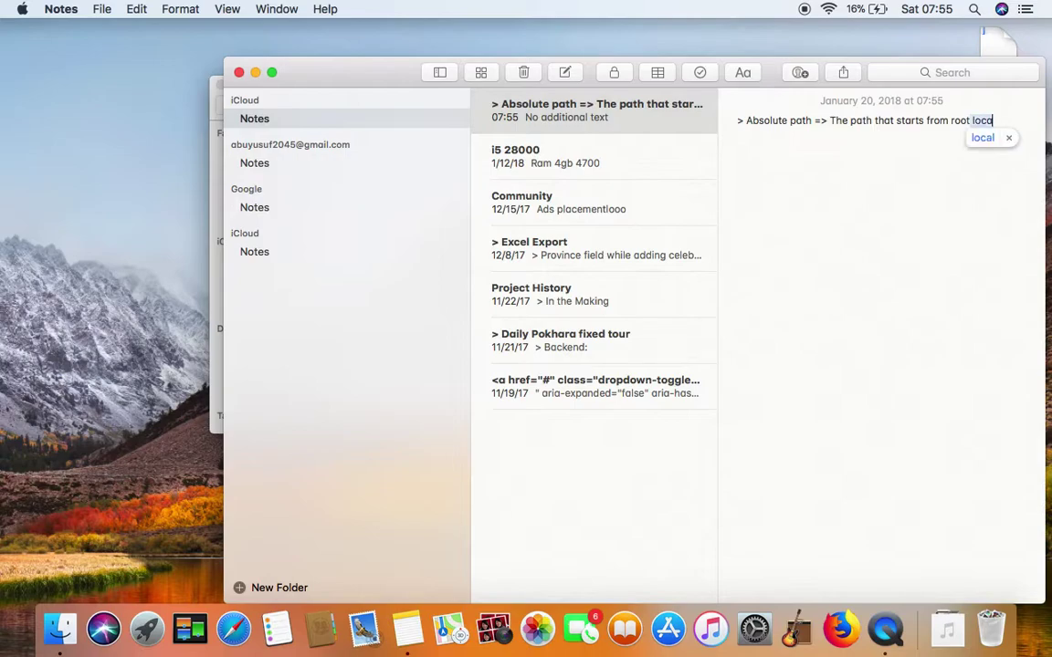
Clear the desktop by closing the folder4 and red.png information windows in Finder and minimising Notes.
click(216, 100)
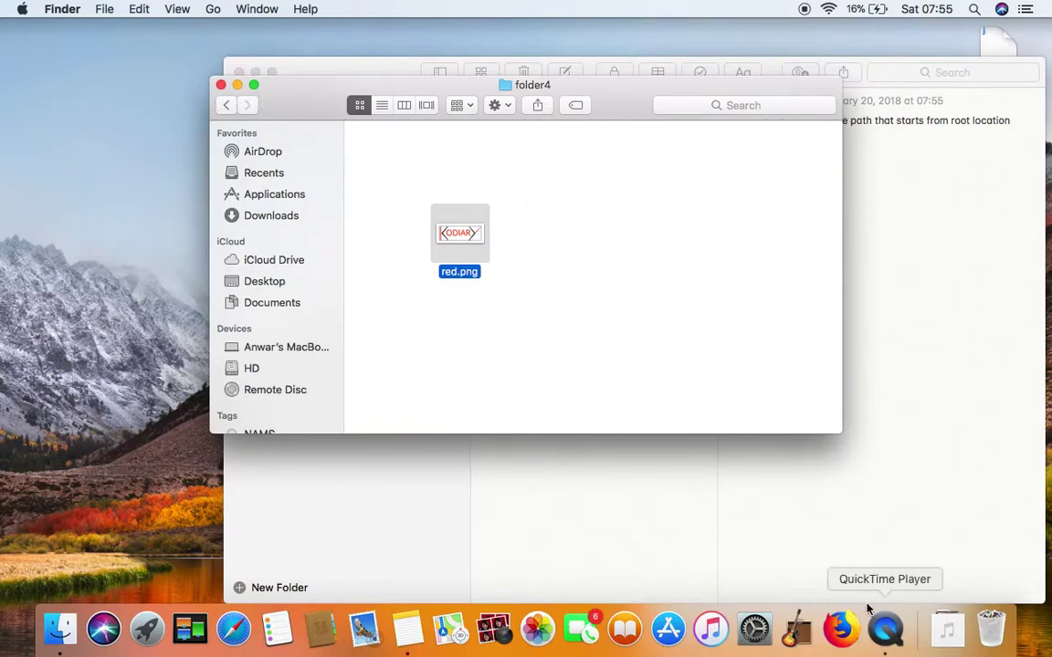
click(974, 286)
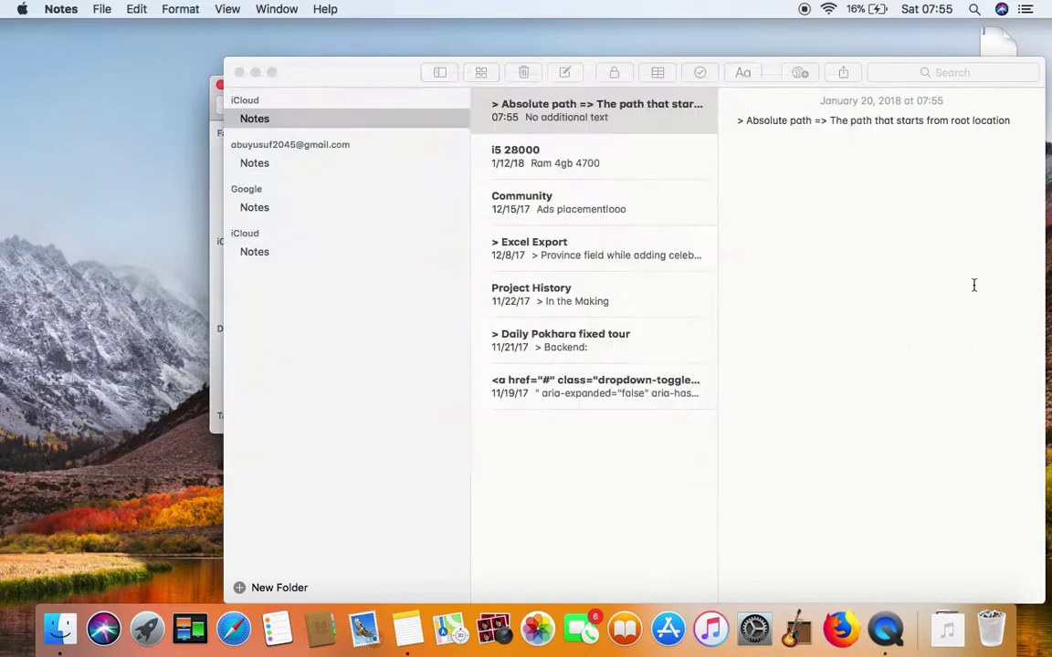
click(216, 124)
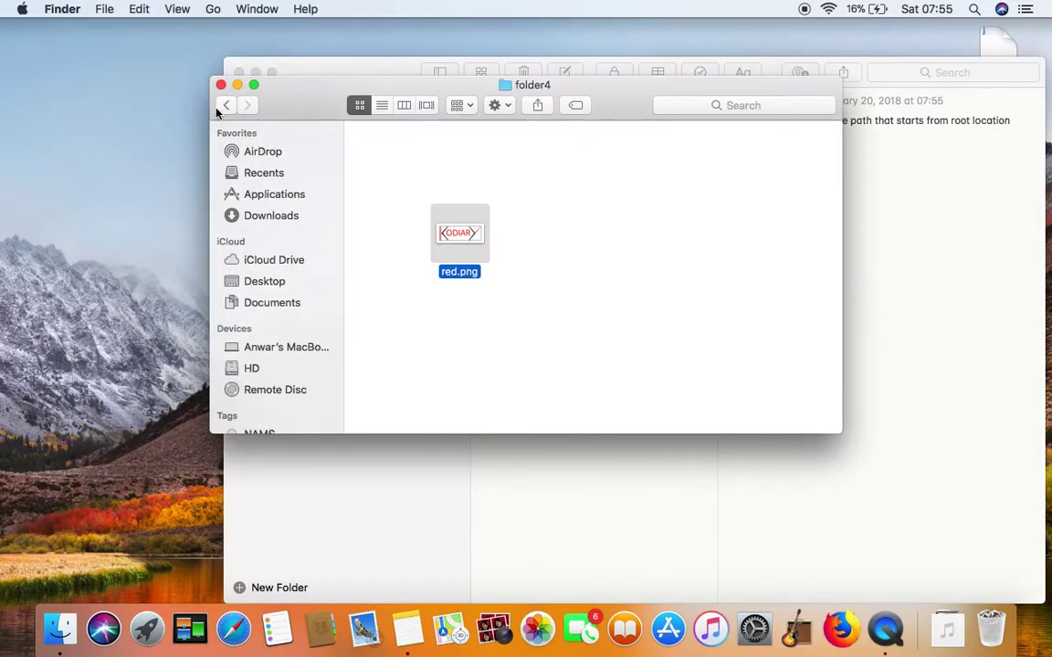
key(super+i)
click(220, 84)
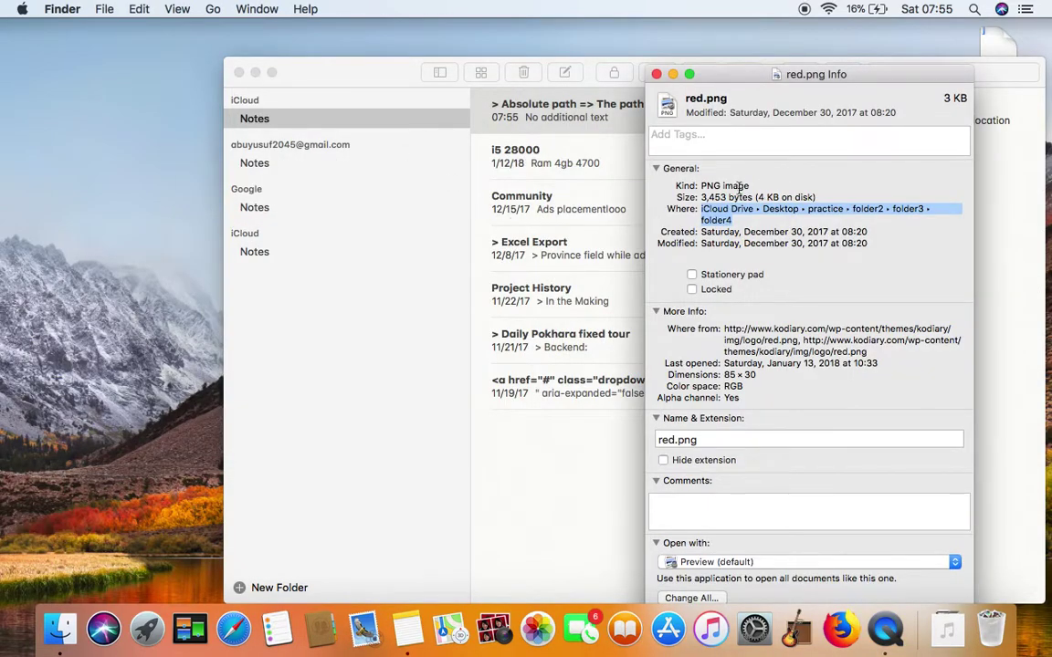
click(656, 74)
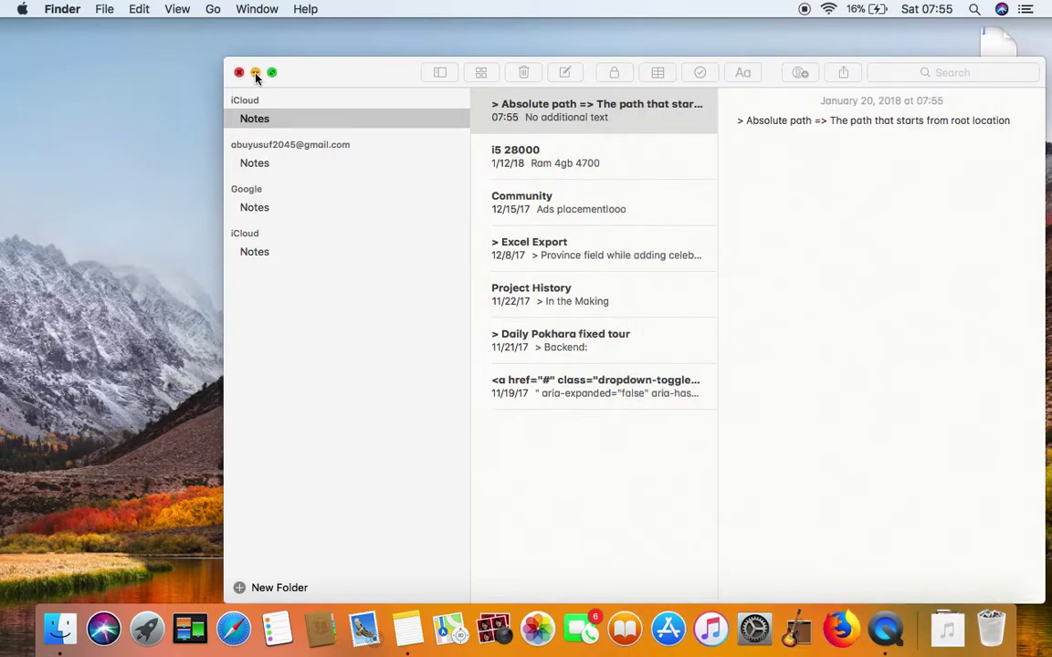
click(256, 73)
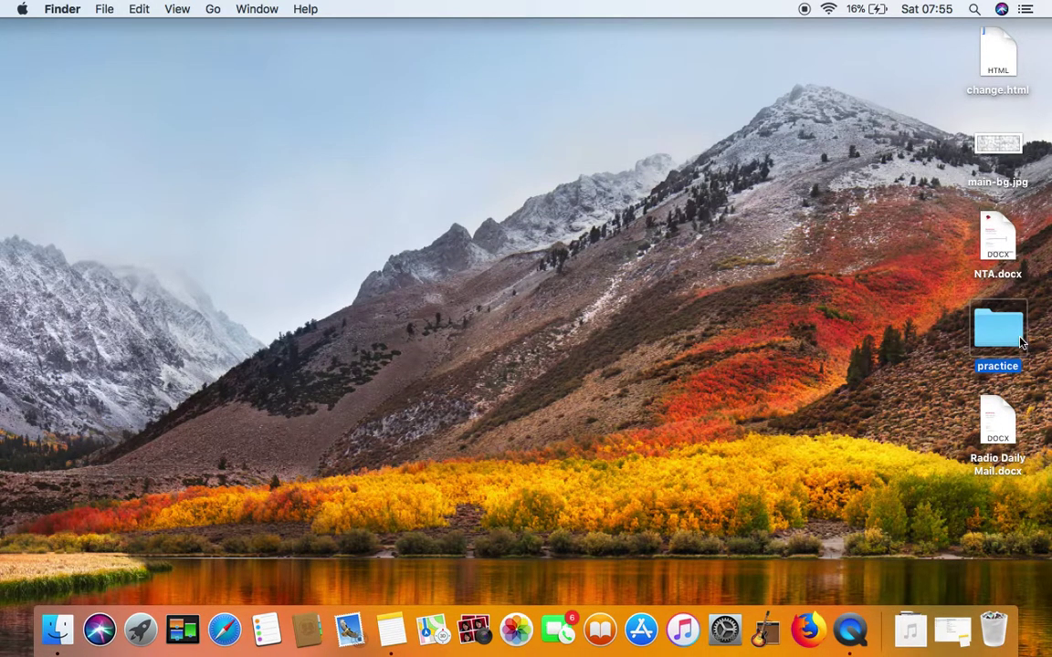
Reopen the practice folder, go down through folder2 and folder3 to folder4, and return to practice.
double_click(1021, 342)
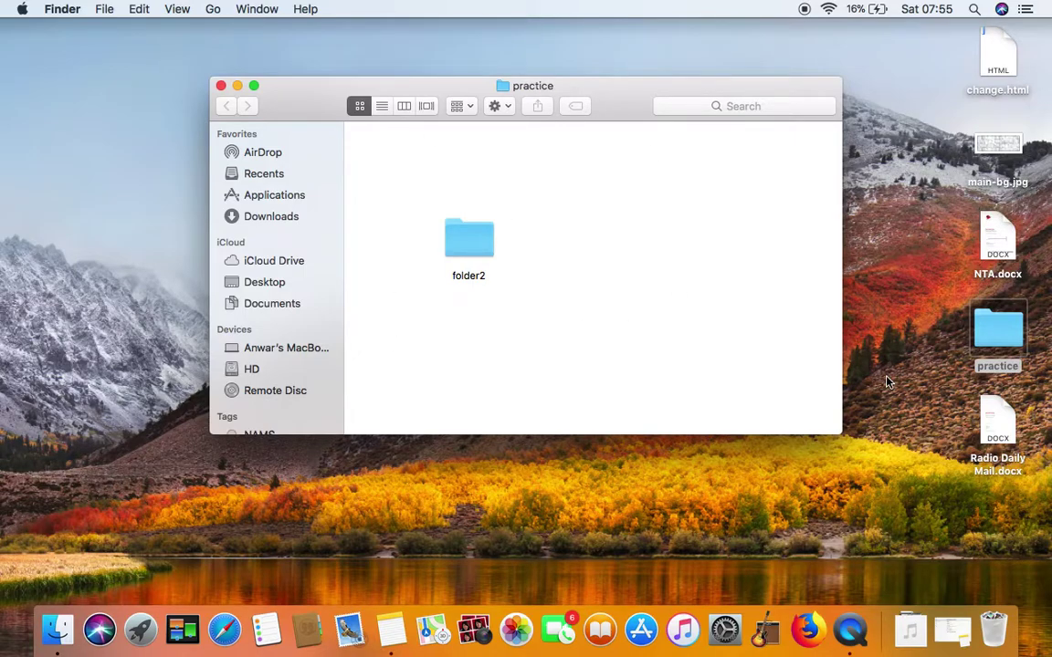
double_click(473, 260)
click(549, 203)
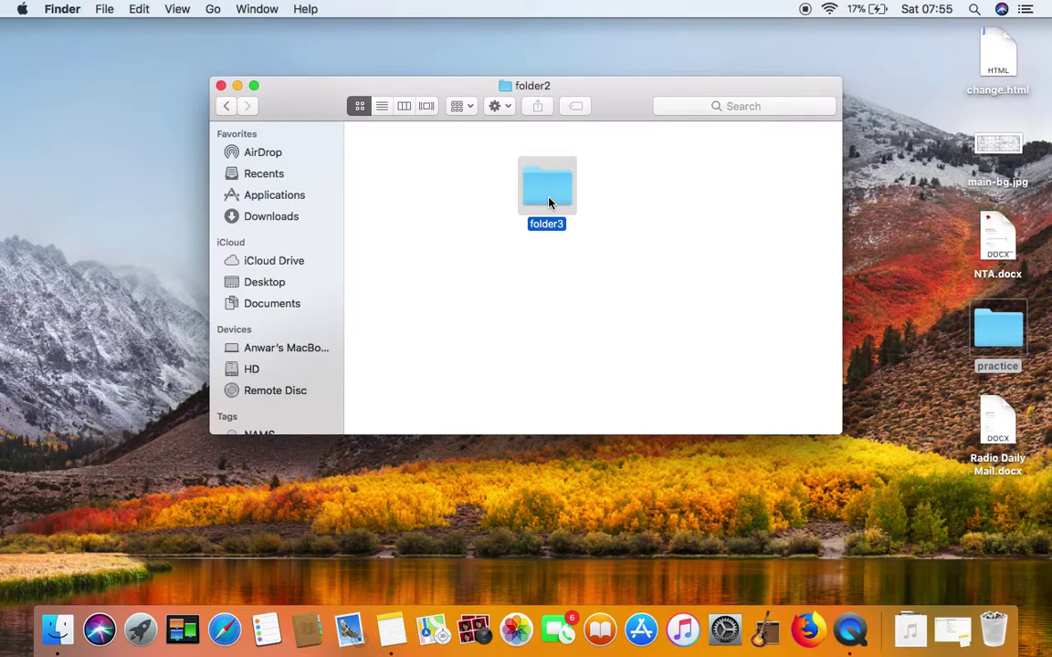
double_click(549, 203)
double_click(513, 239)
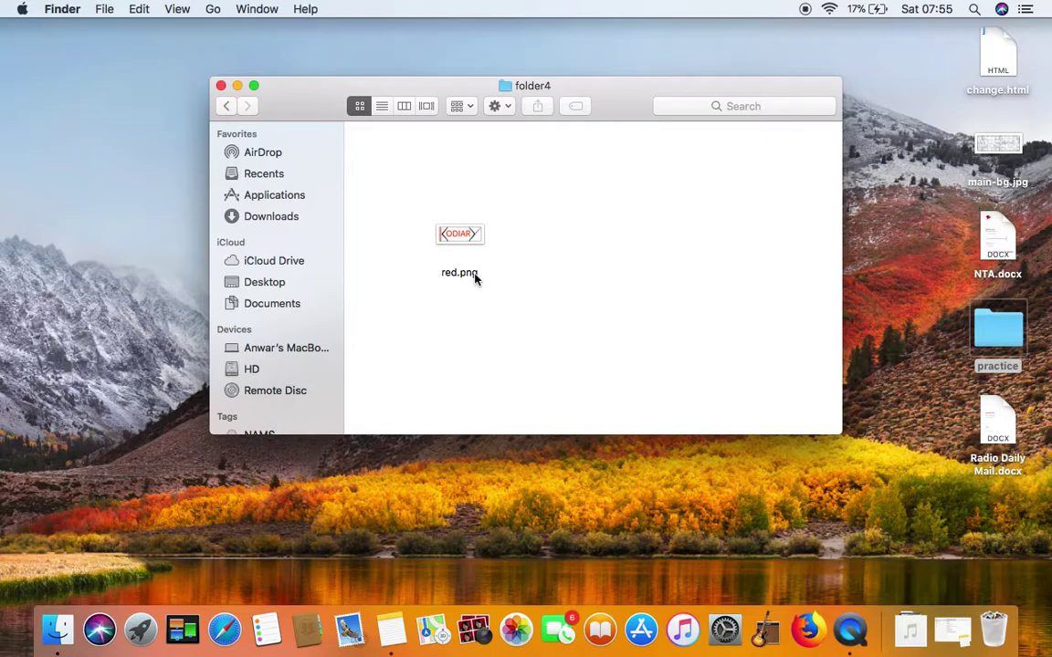
click(227, 107)
click(228, 106)
click(228, 107)
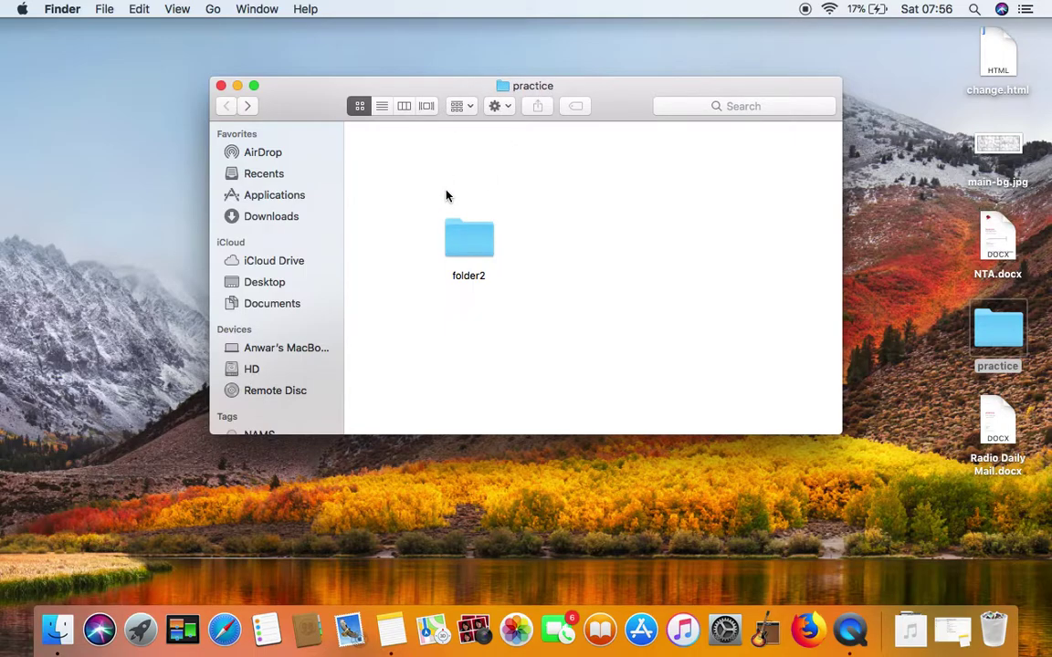
Retrace the path to red.png from practice by opening folder2, folder3 and folder4, and go back up to practice.
double_click(471, 236)
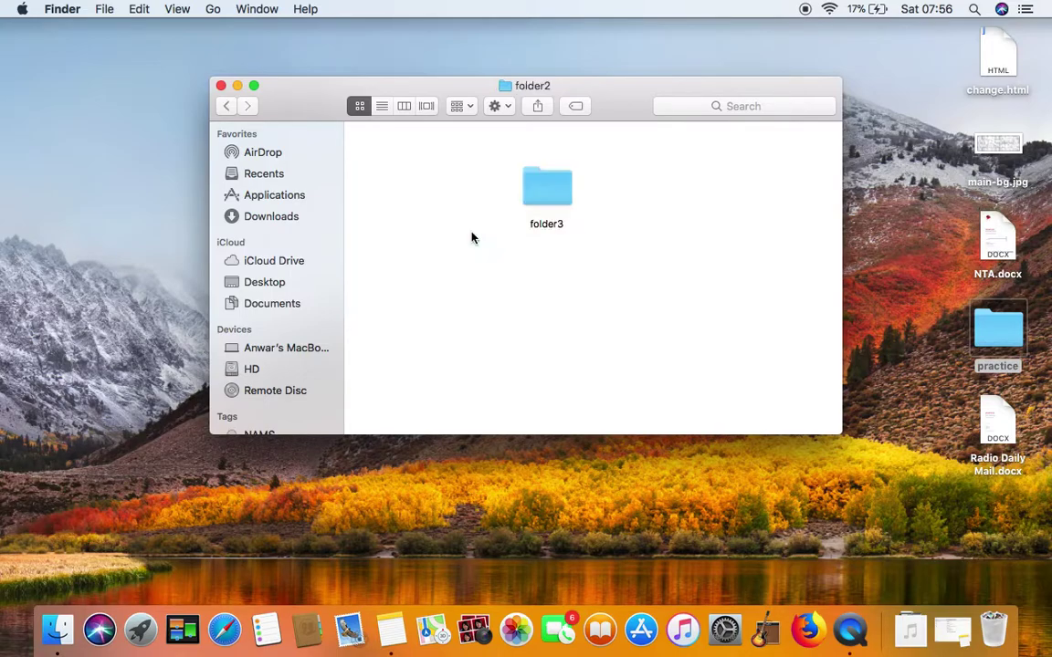
double_click(542, 182)
click(523, 264)
double_click(524, 264)
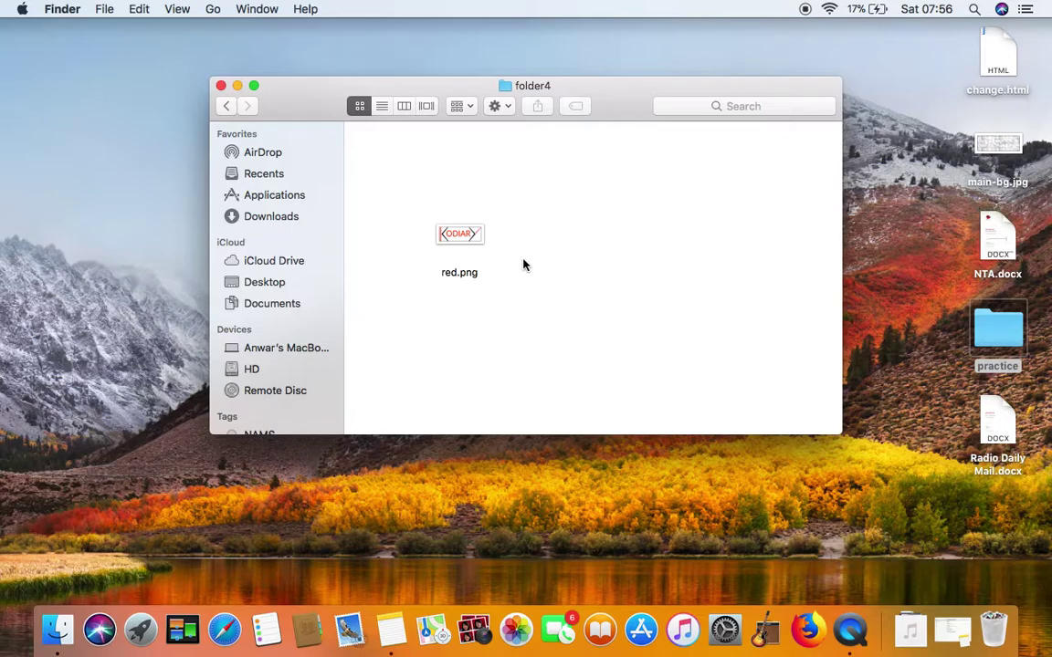
click(230, 107)
click(230, 107)
click(230, 106)
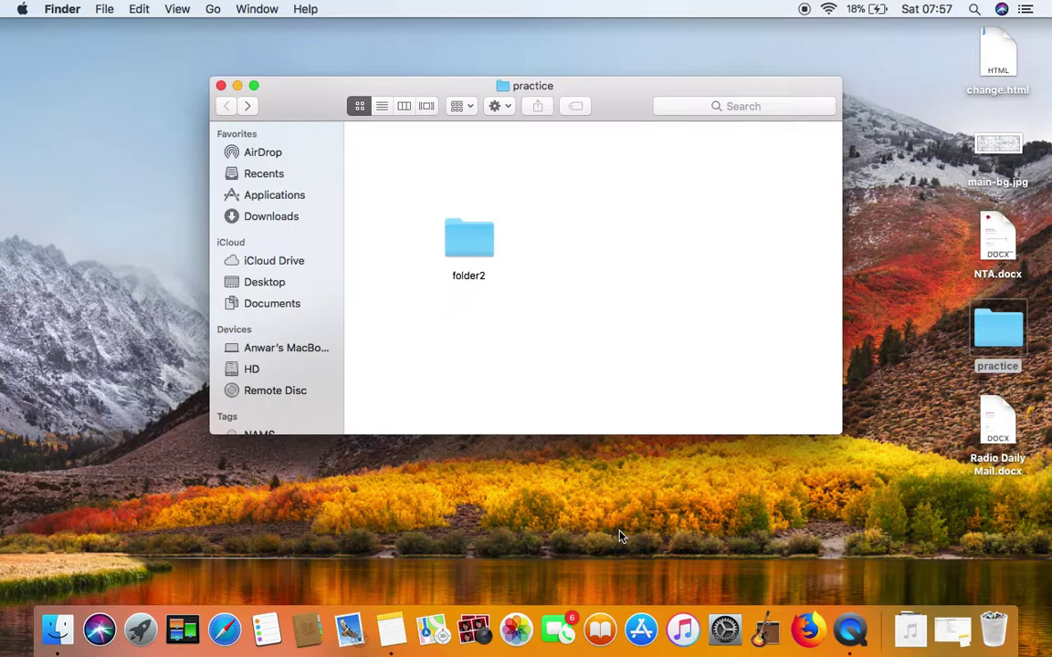
Switch to Notes and add a second line to the note reading "> Relative Path => The path determined from".
click(391, 630)
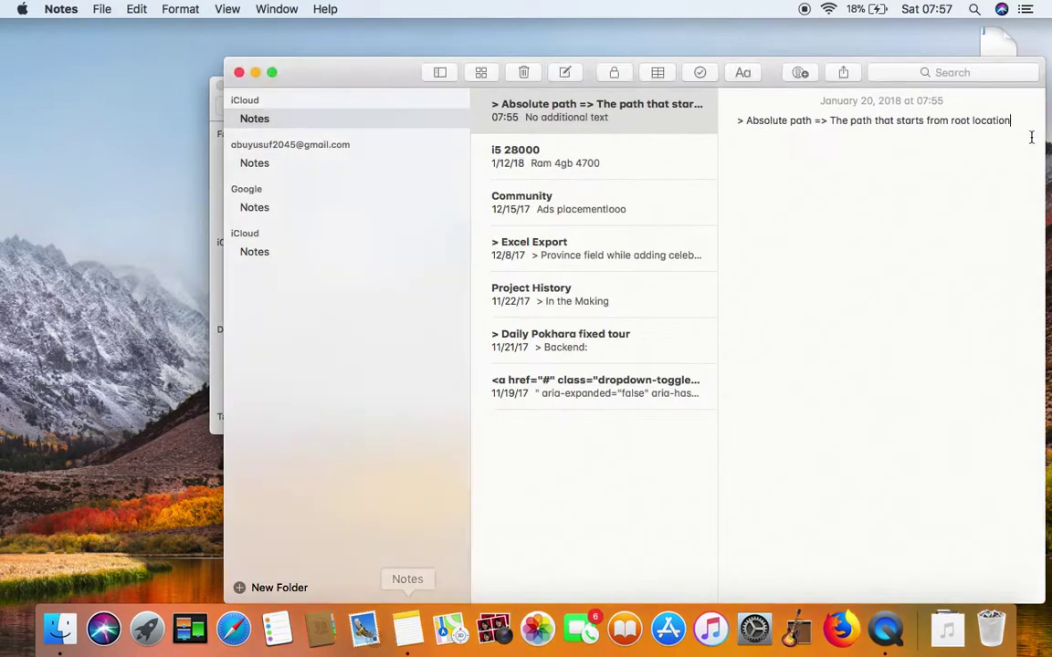
click(1000, 114)
key(Return)
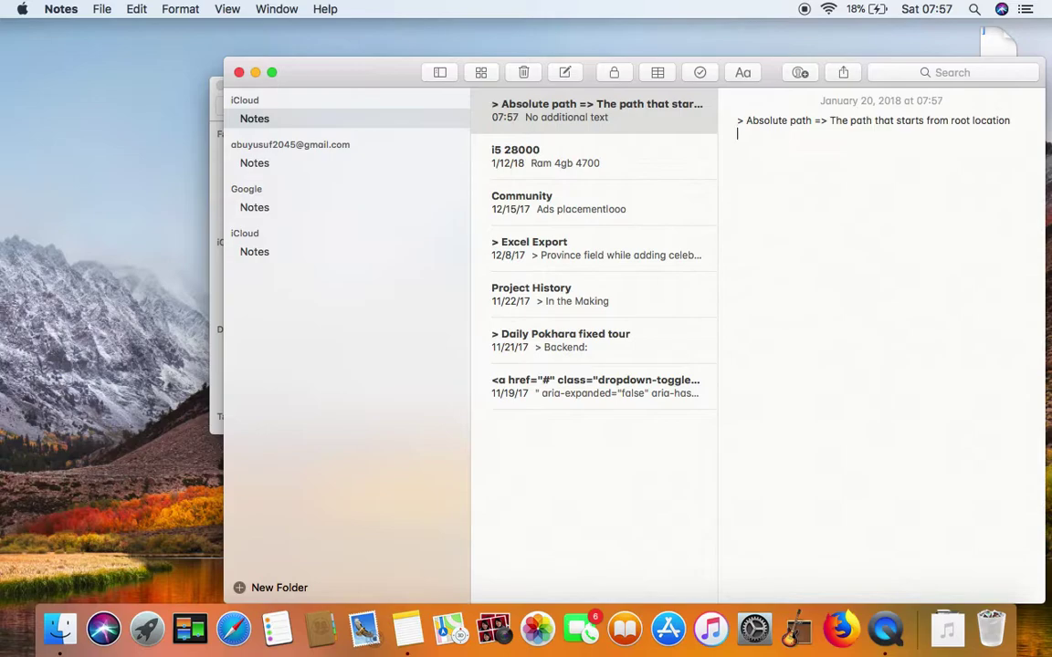
text(> Rela)
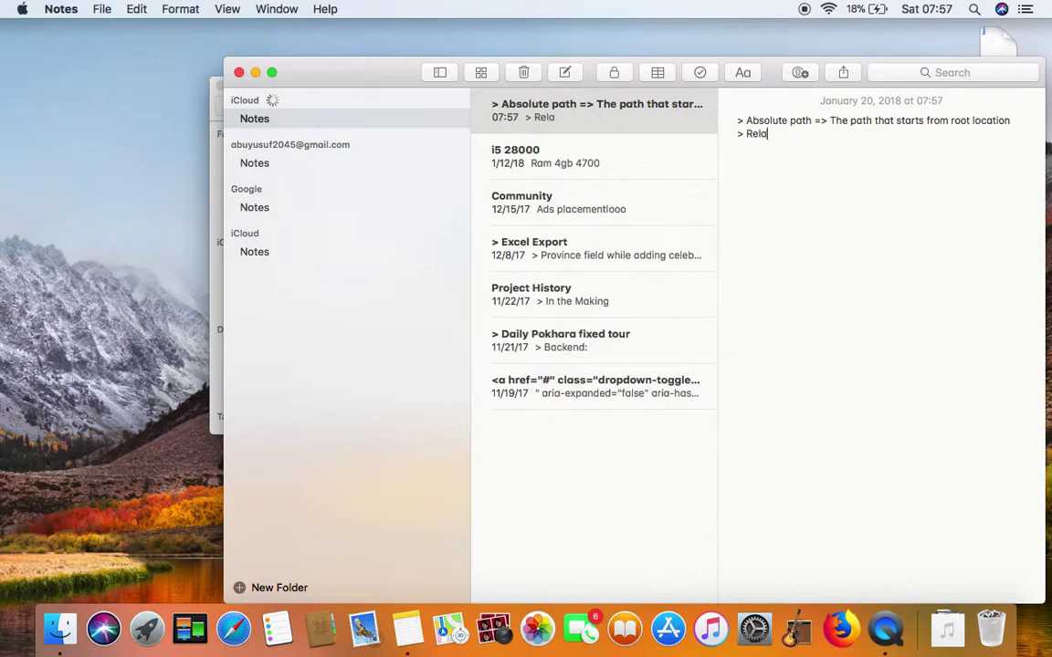
text(tive Path)
text(=>)
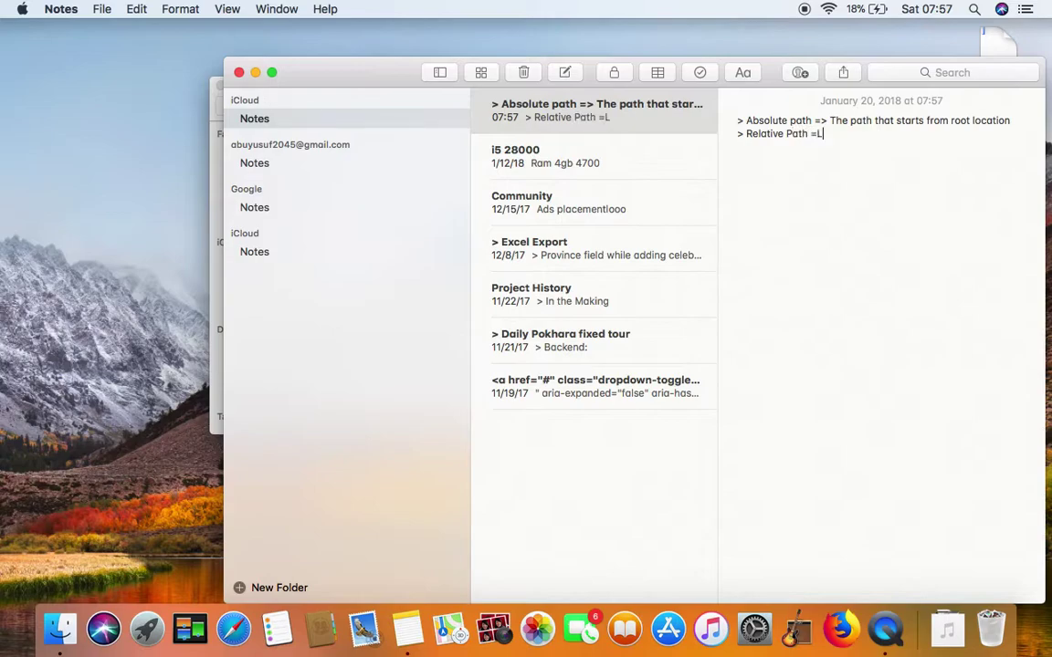
key(BackSpace)
text(> )
text(The )
text(par)
text(th dete)
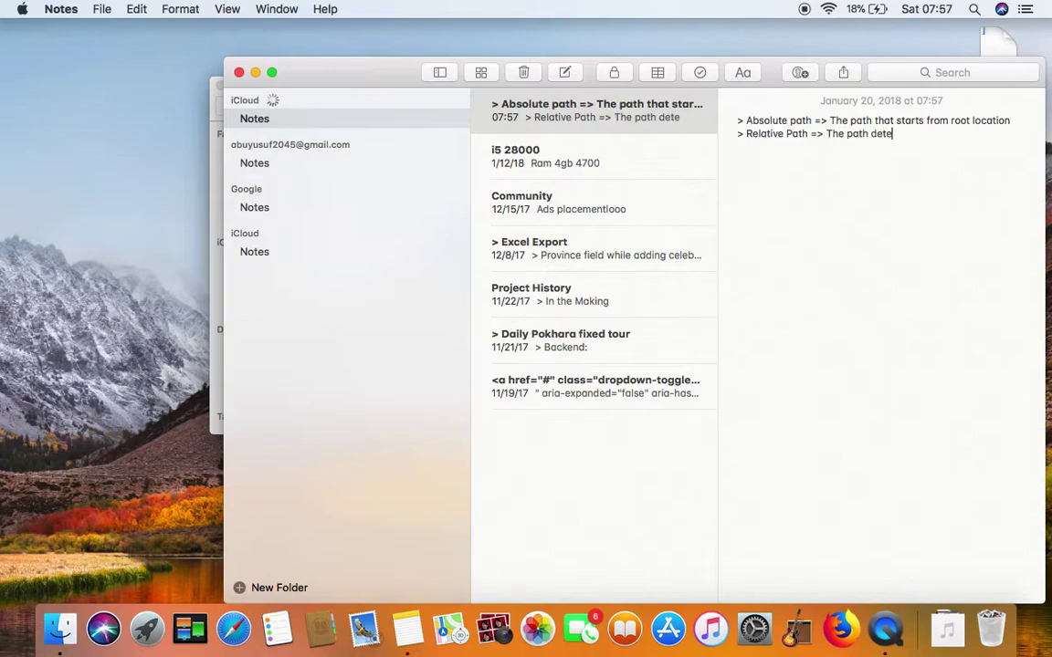
text(rmined from)
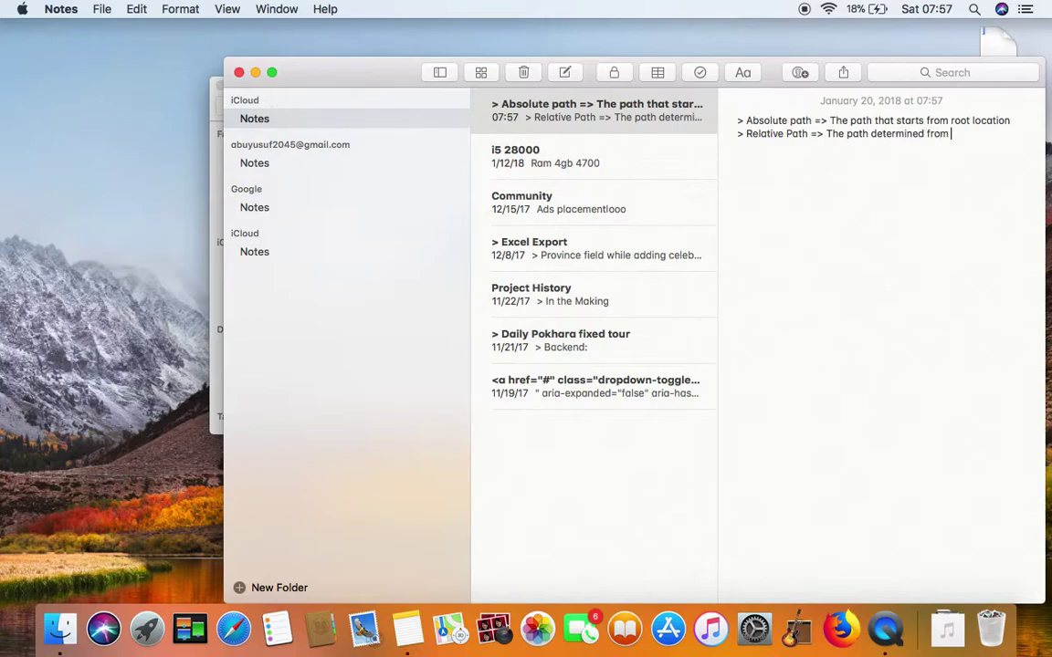
Replace "from" in the relative path definition with "by the current Location", and select both definitions in the note.
key(BackSpace)
key(BackSpace)
key(BackSpace)
key(BackSpace)
key(BackSpace)
text(by the curre)
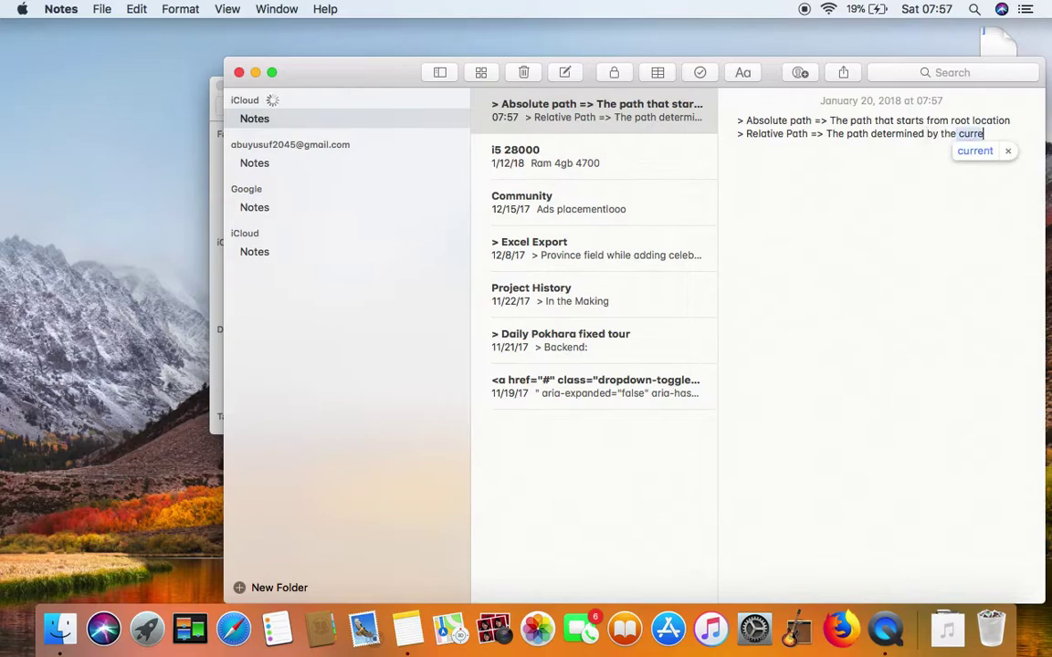
text(nt)
key(Return)
text(location)
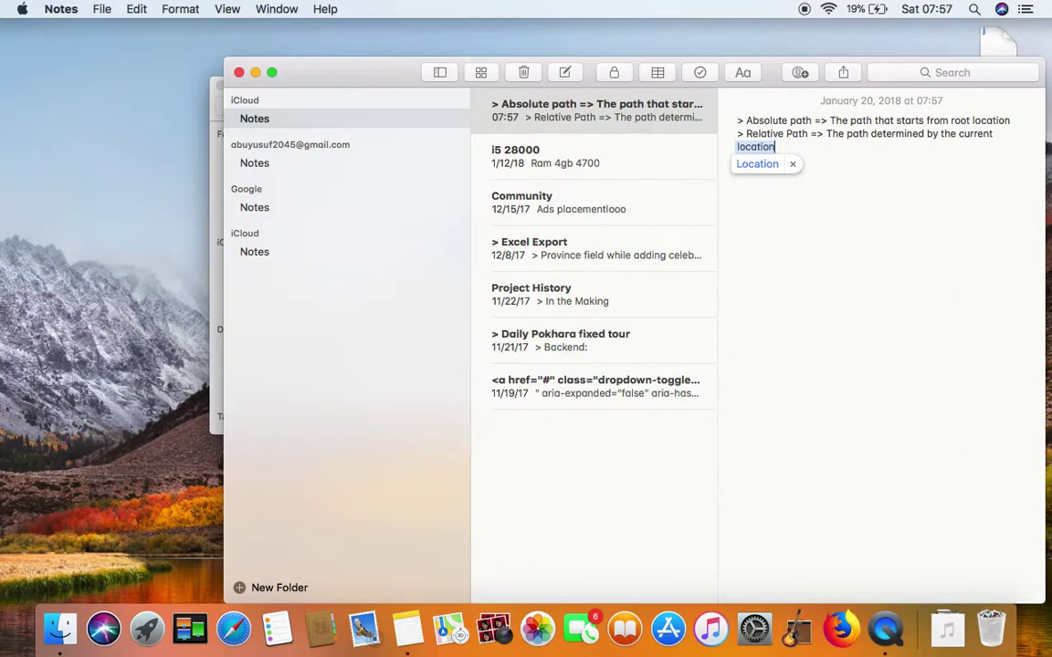
click(320, 70)
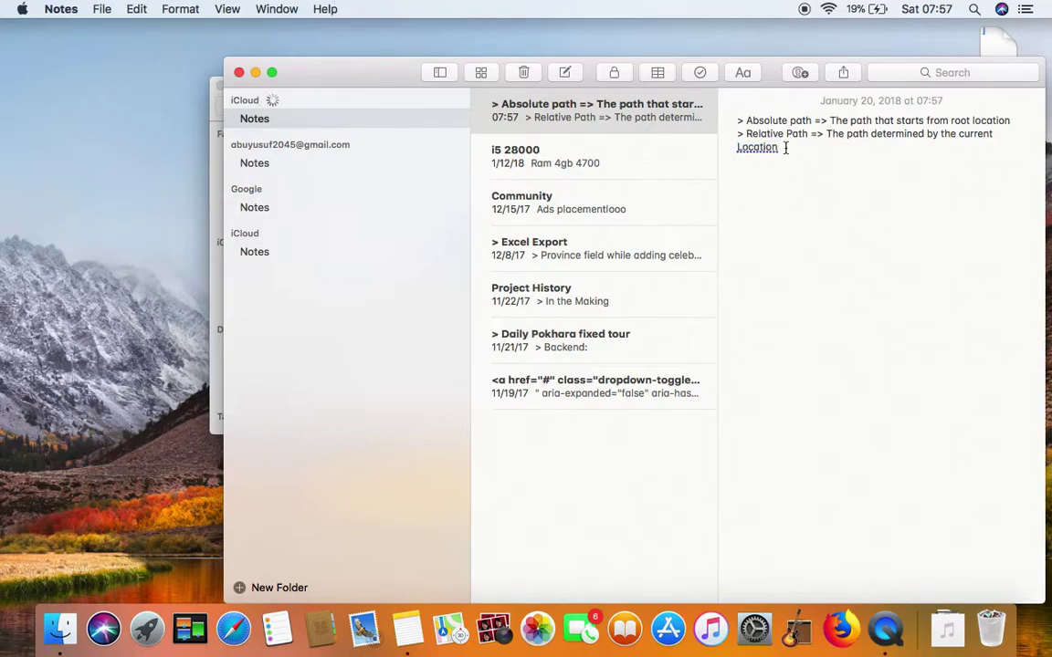
mouse_move(786, 148)
mouse_down()
mouse_move(739, 134)
mouse_move(739, 121)
mouse_move(787, 150)
mouse_up()
click(740, 122)
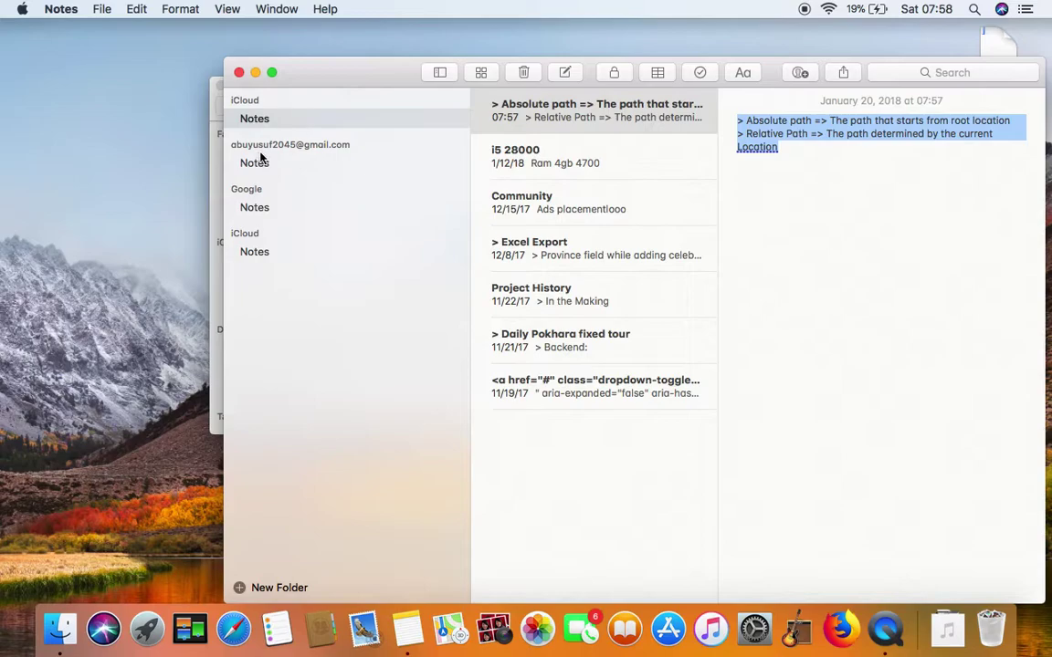
Switch to the practice folder in Finder and go down through folder2 and folder3 to folder4.
click(212, 144)
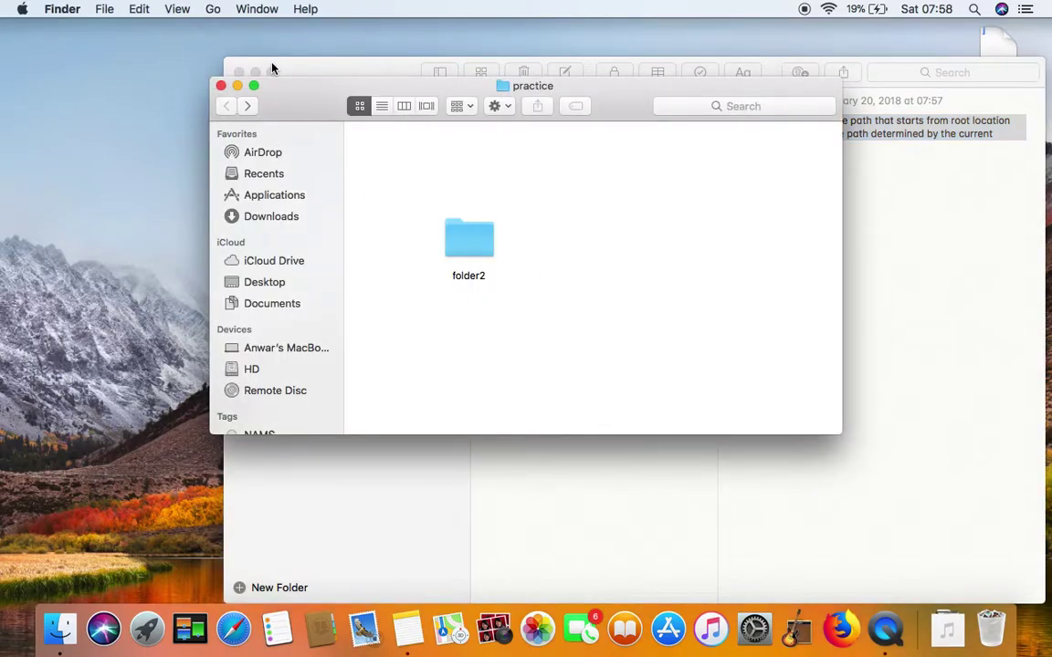
double_click(482, 248)
double_click(547, 206)
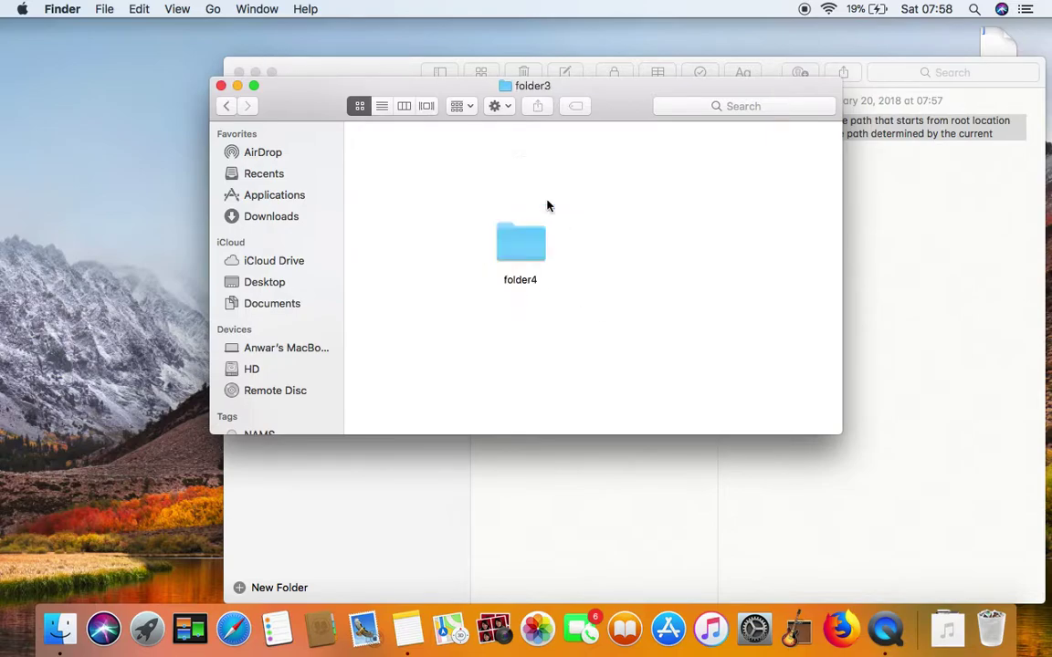
double_click(526, 246)
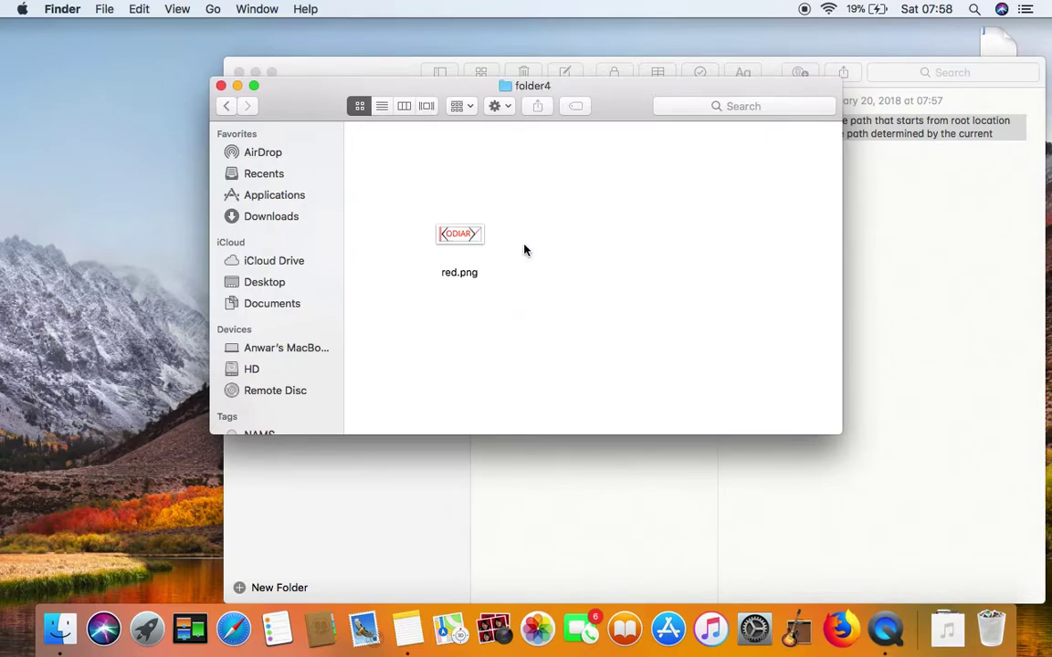
Show the file information for red.png and move its window over the folder4 window.
right_click(461, 242)
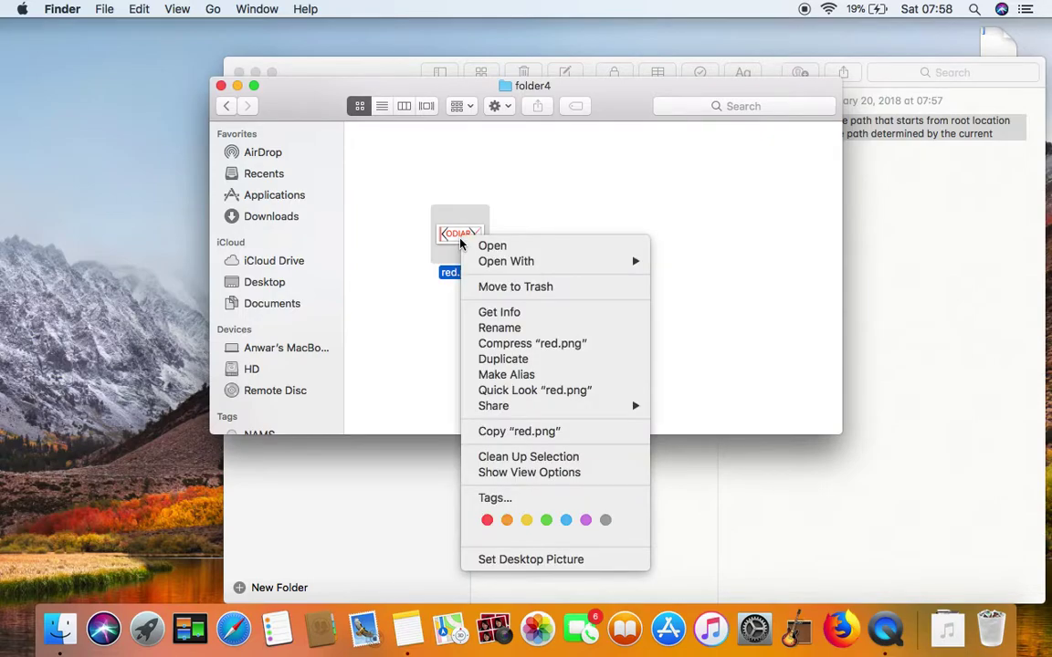
click(565, 313)
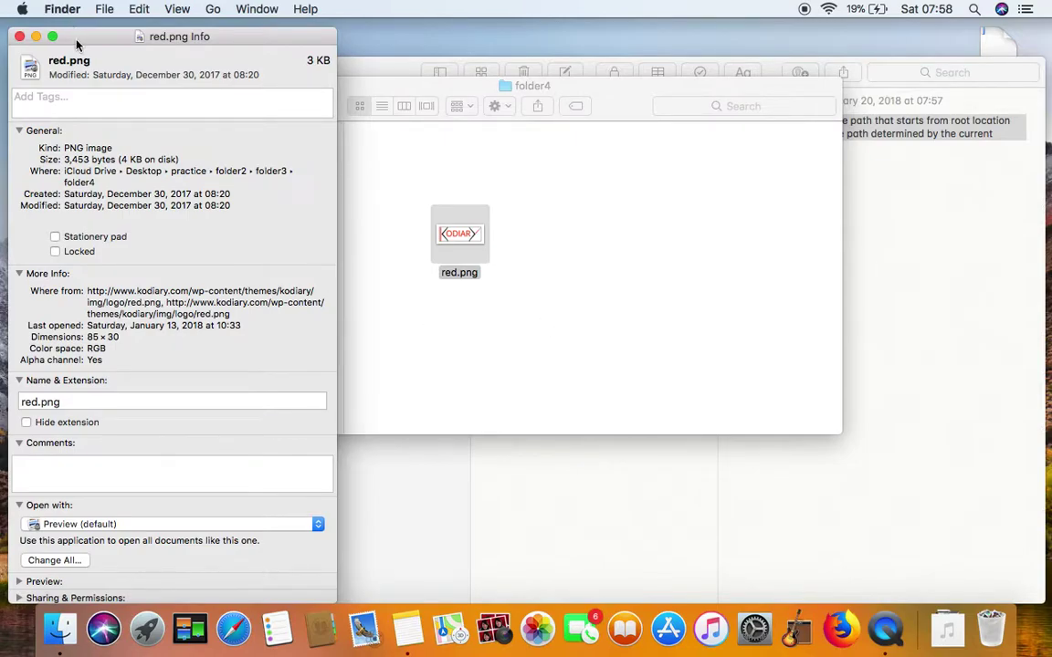
drag(76, 43, 598, 133)
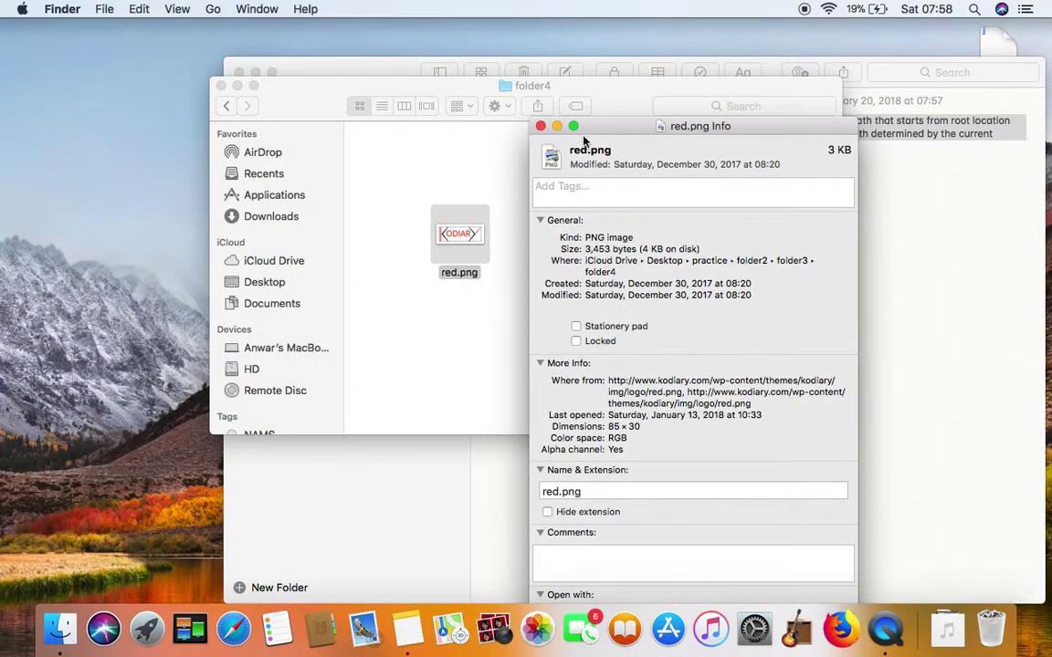